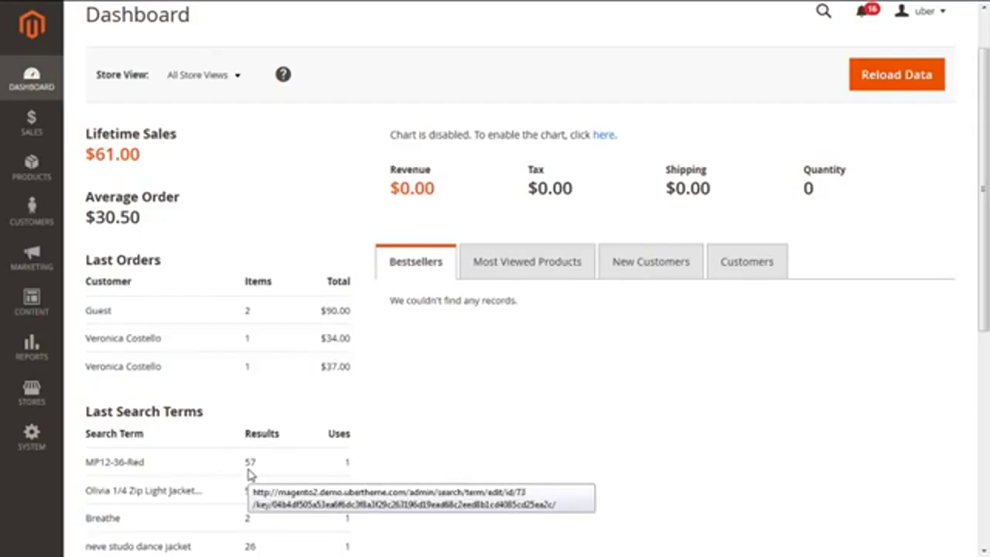
- Go to Marketing > Newsletter Template and view the empty template list (0 records)
{"action": "left_click", "coordinate": [34, 266]}
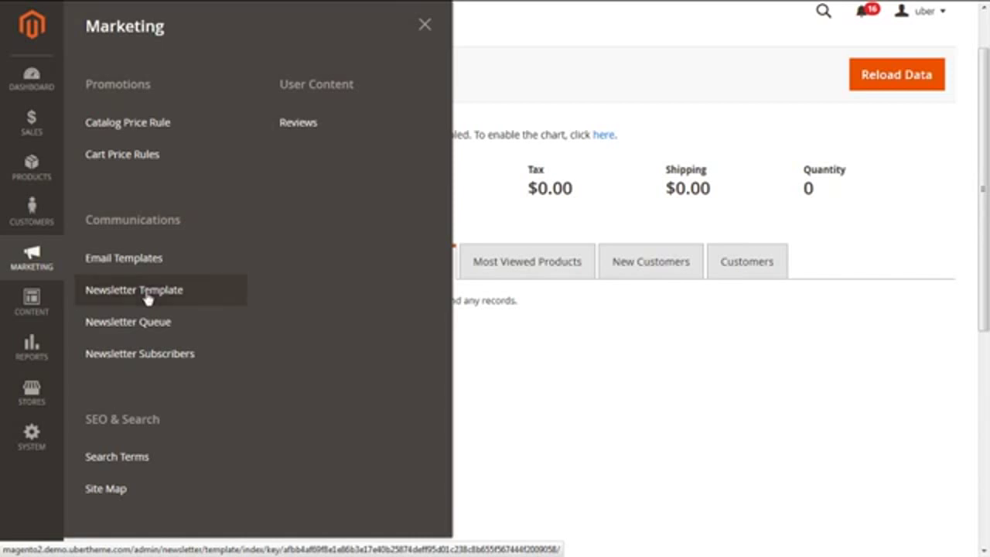
{"action": "left_click", "coordinate": [148, 298]}
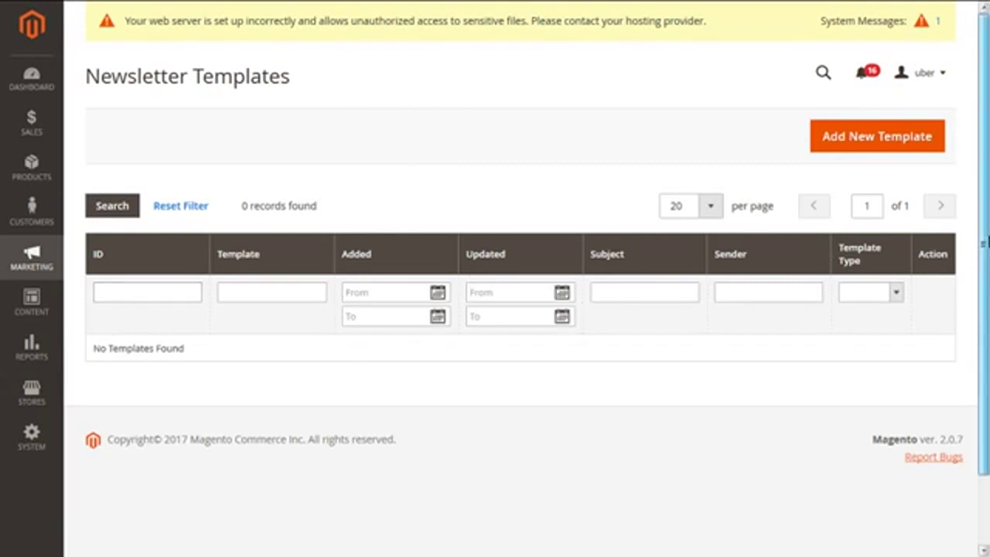
{"action": "scroll", "coordinate": [983, 268], "scroll_direction": "down", "scroll_amount": 1}
{"action": "left_click_drag", "start_coordinate": [983, 268], "coordinate": [983, 275]}
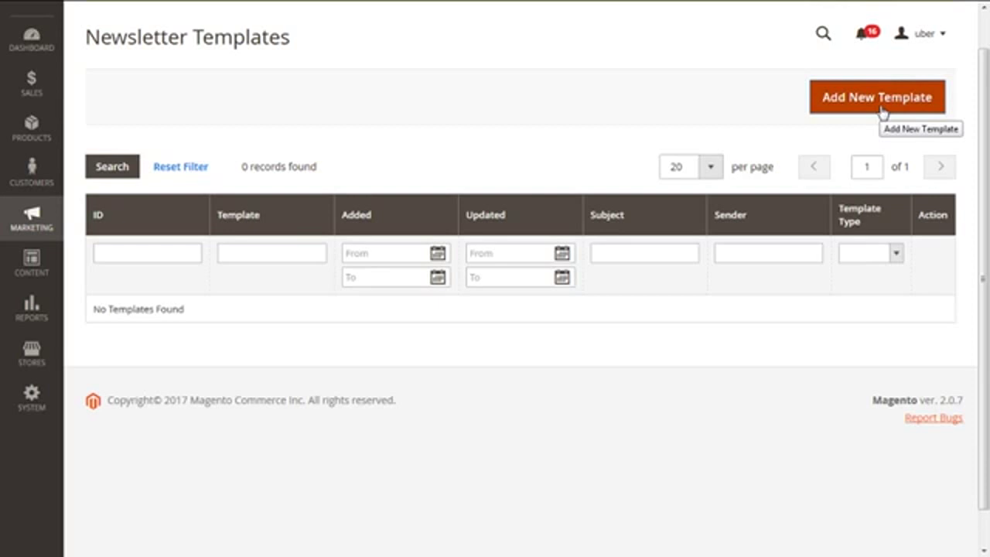
{"action": "left_click", "coordinate": [882, 113]}
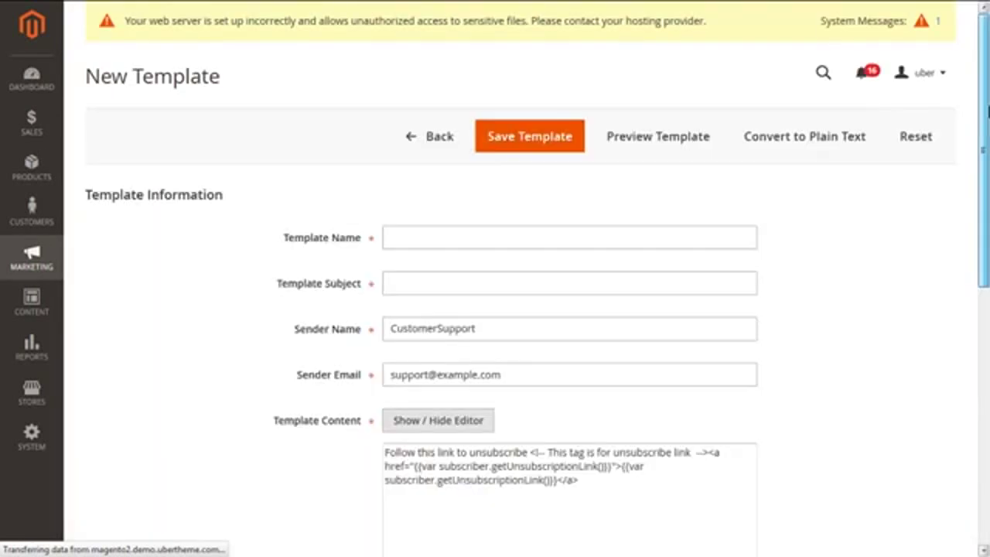
- Bring up the blank New Template form with its prefilled sender and unsubscribe content
{"action": "left_click_drag", "start_coordinate": [988, 130], "coordinate": [987, 136]}
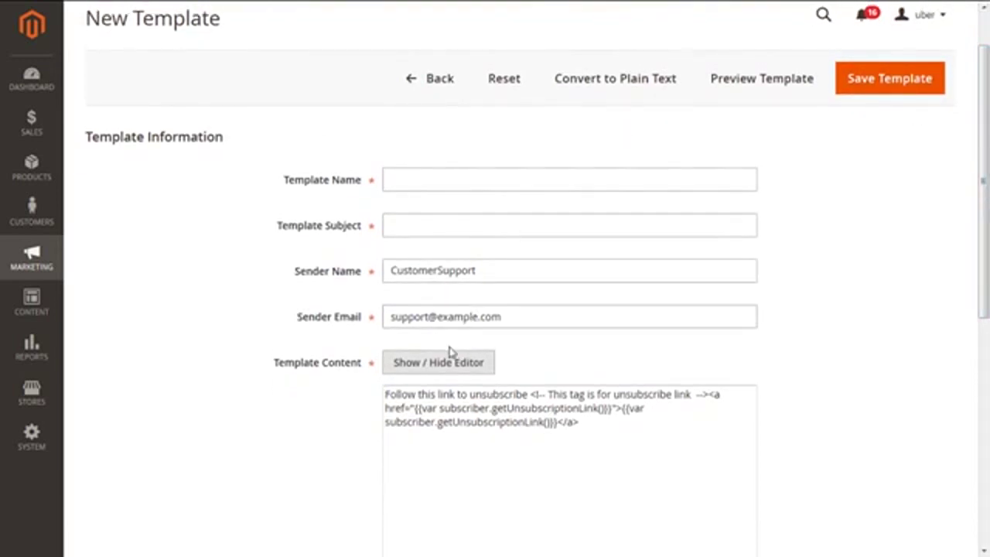
{"action": "left_click_drag", "start_coordinate": [365, 184], "coordinate": [279, 187]}
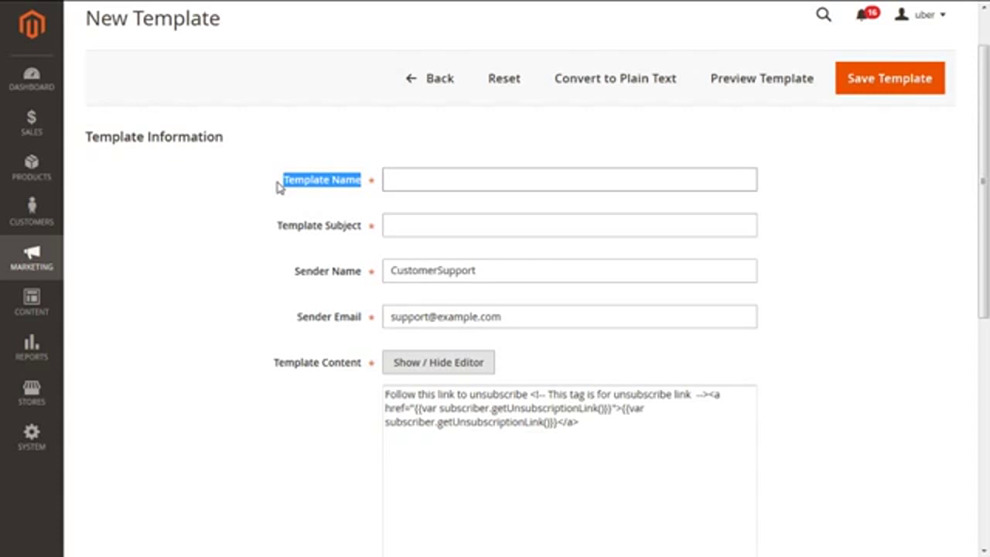
{"action": "left_click", "coordinate": [443, 184]}
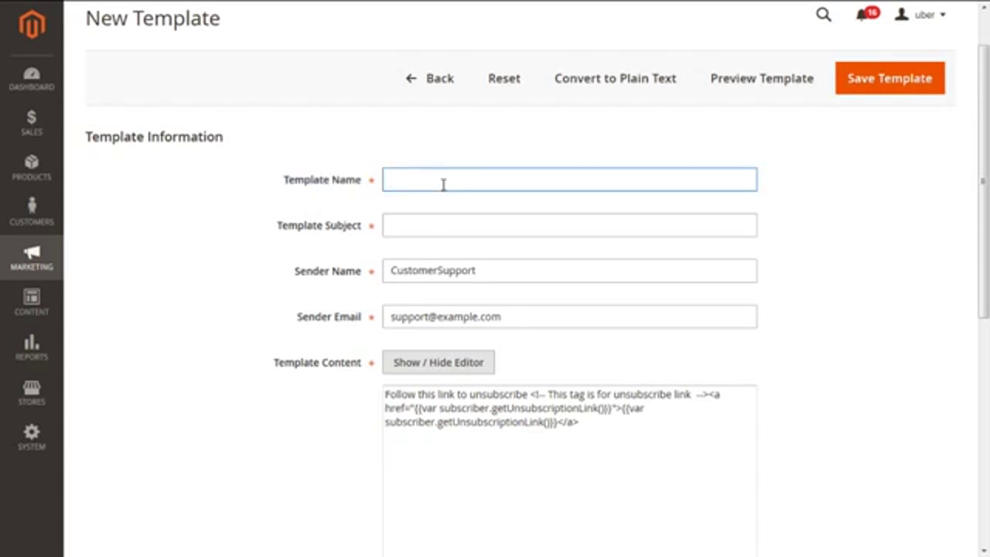
- Enter template name 'Matrid Magento Newsletter' and subject 'Special offers for Magento Services'
{"action": "type", "text": "Matrid Magento Newsletter"}
{"action": "left_click", "coordinate": [419, 224]}
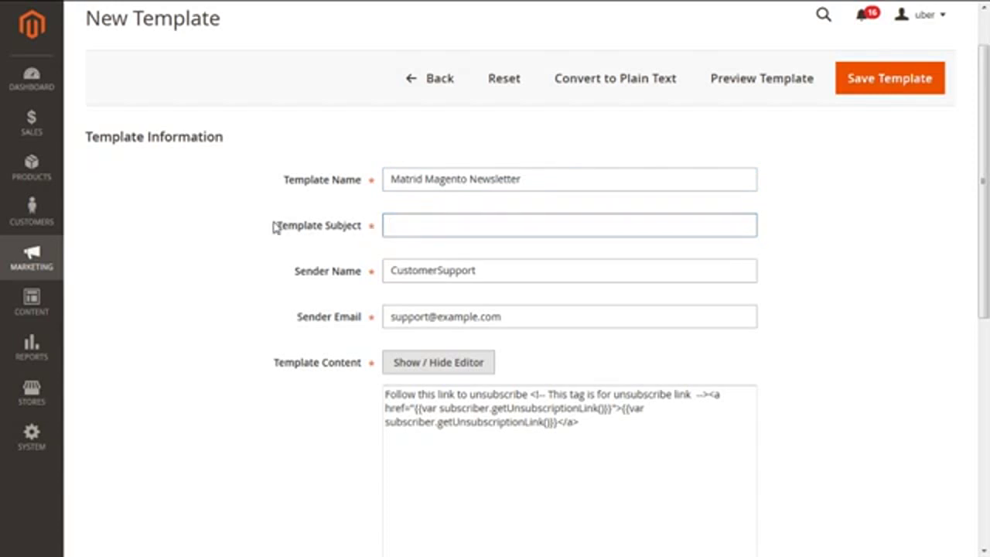
{"action": "left_click_drag", "start_coordinate": [275, 226], "coordinate": [365, 232]}
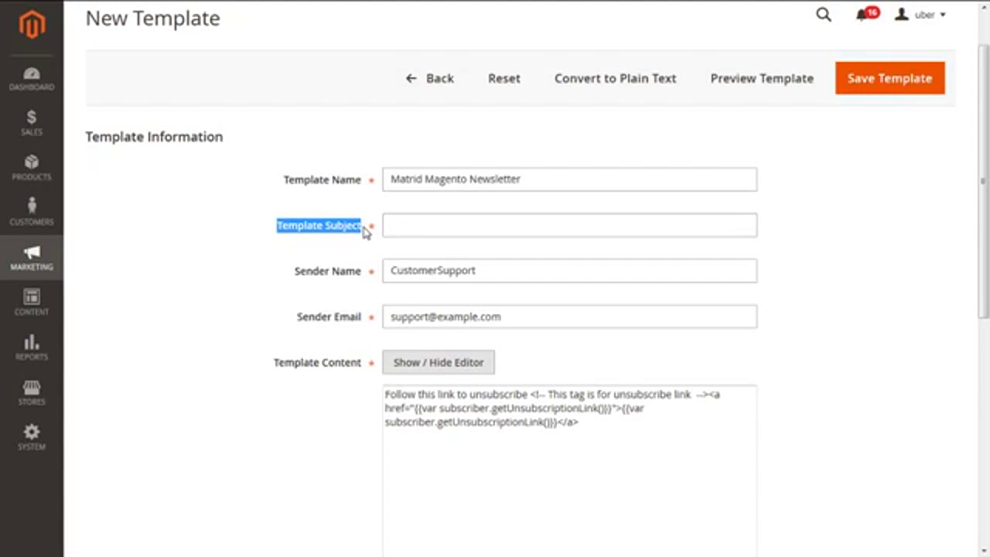
{"action": "left_click", "coordinate": [410, 228]}
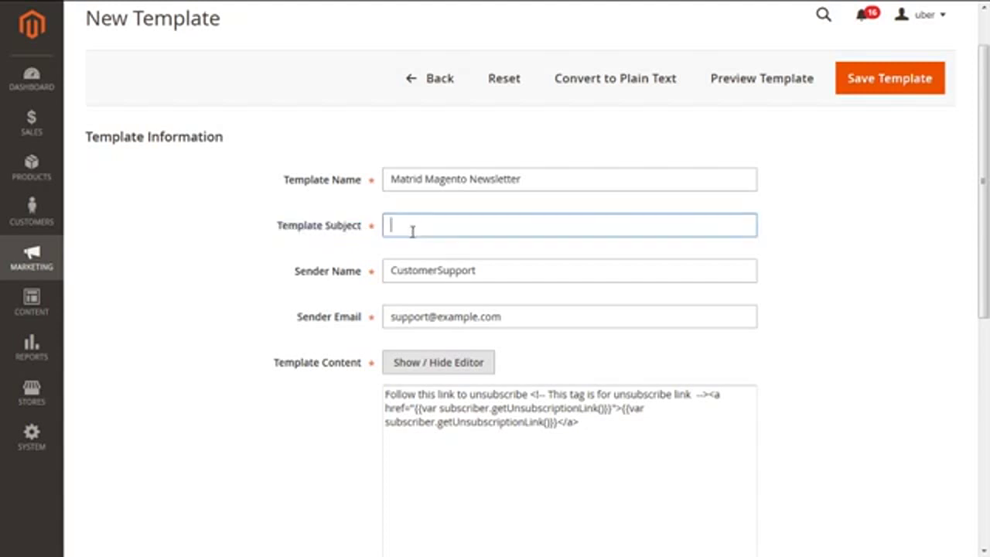
{"action": "type", "text": "Special offers for Magen"}
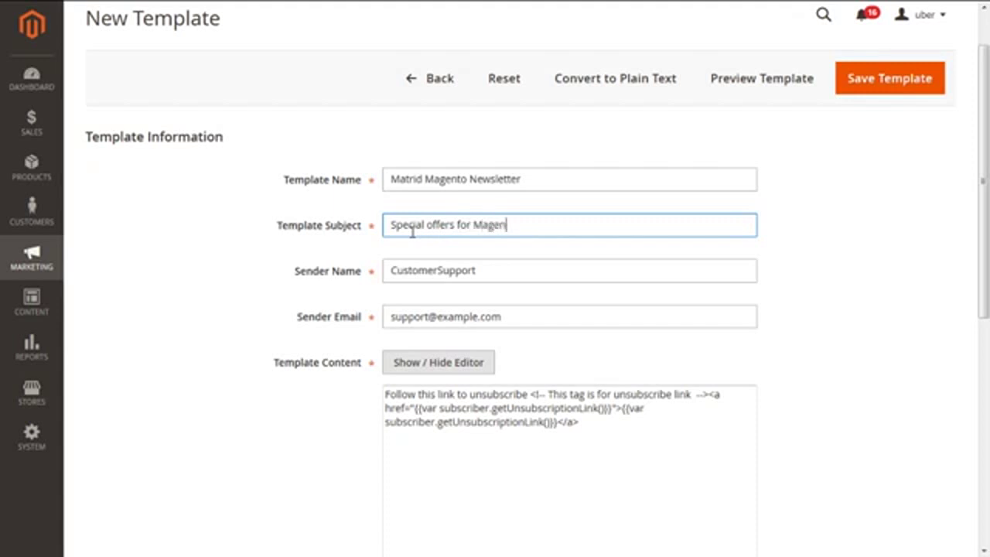
{"action": "type", "text": "to Services"}
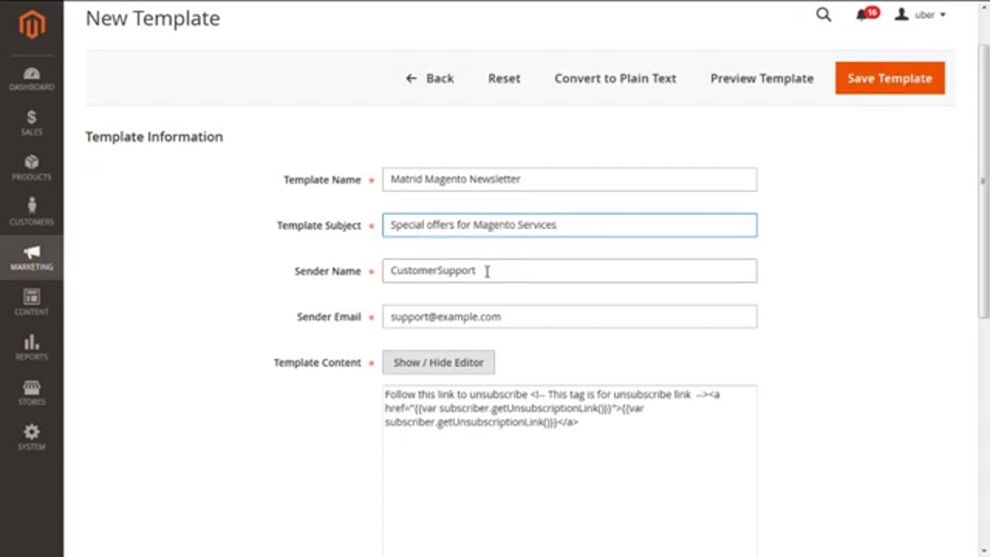
{"action": "left_click_drag", "start_coordinate": [369, 276], "coordinate": [283, 278]}
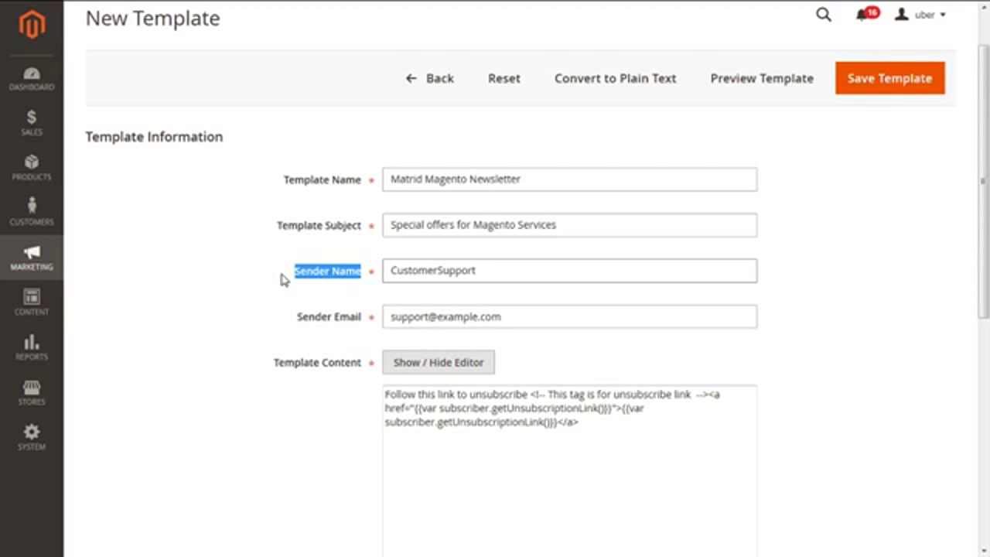
- Change the sender name to 'Matrid Magento Team' and replace the sender e-mail with the company address
{"action": "left_click_drag", "start_coordinate": [536, 278], "coordinate": [358, 290]}
{"action": "type", "text": "Matrid Magento Team"}
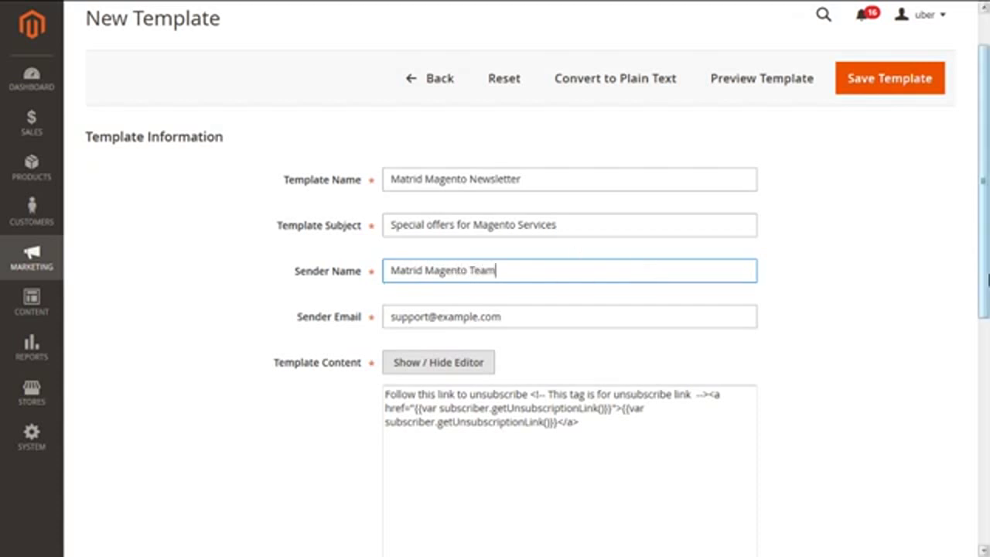
{"action": "left_click_drag", "start_coordinate": [987, 283], "coordinate": [986, 329]}
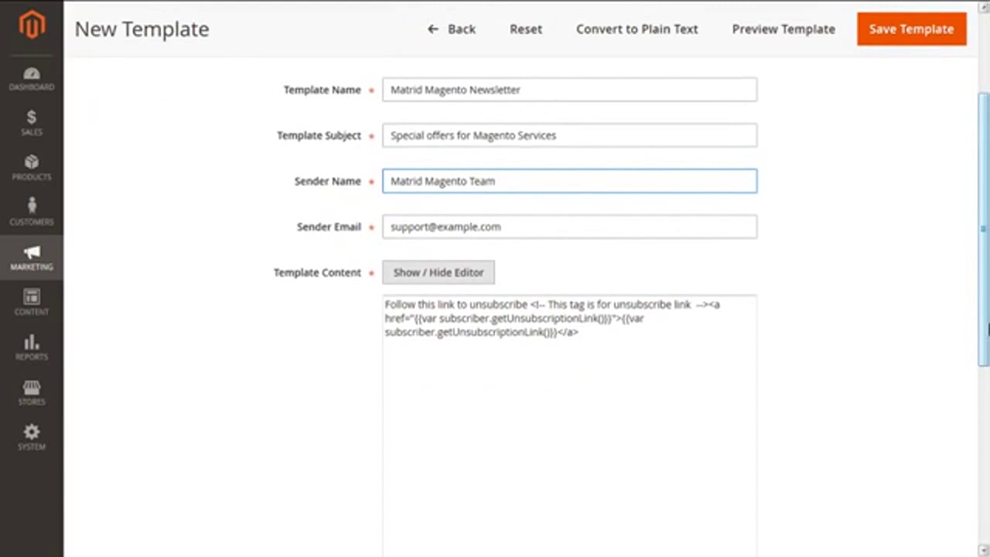
{"action": "left_click_drag", "start_coordinate": [532, 227], "coordinate": [379, 225]}
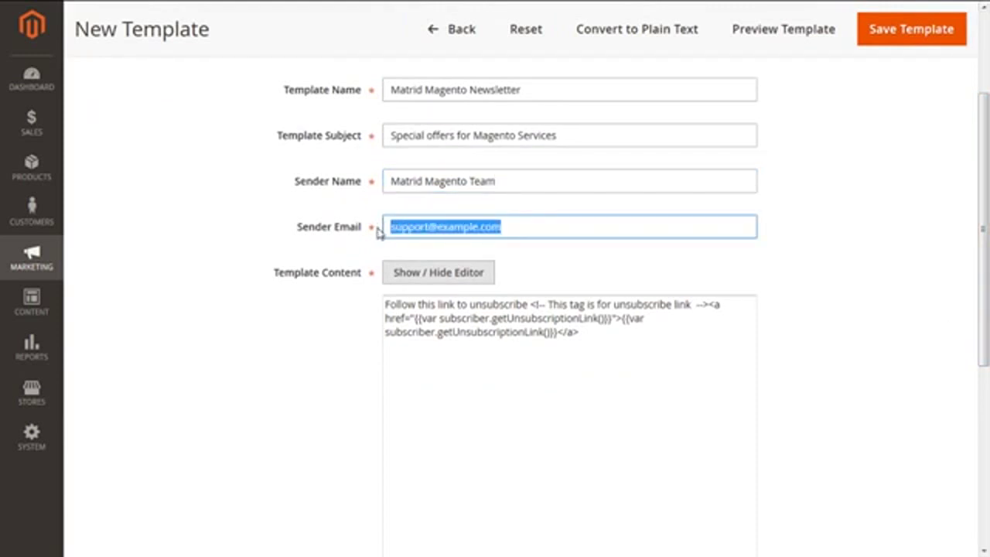
{"action": "key", "text": "BackSpace"}
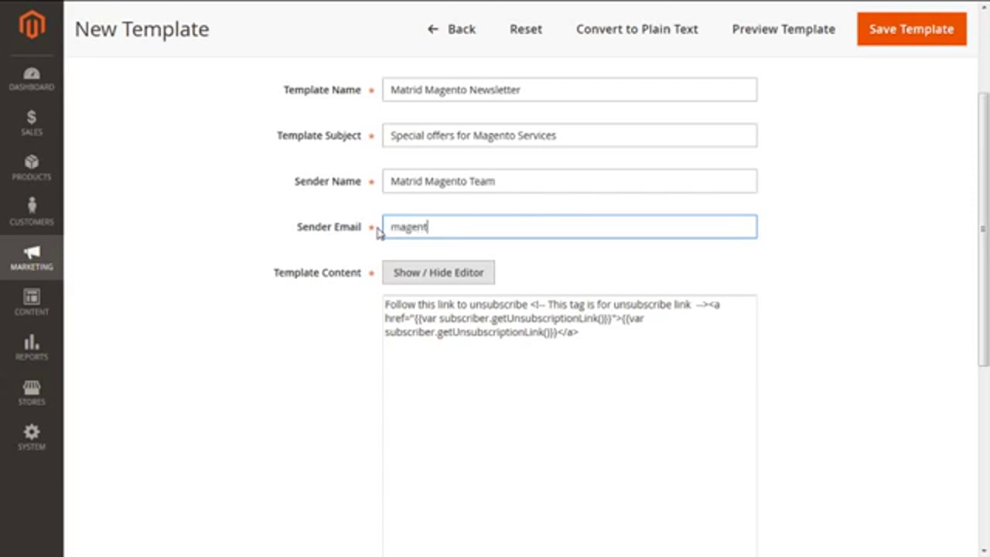
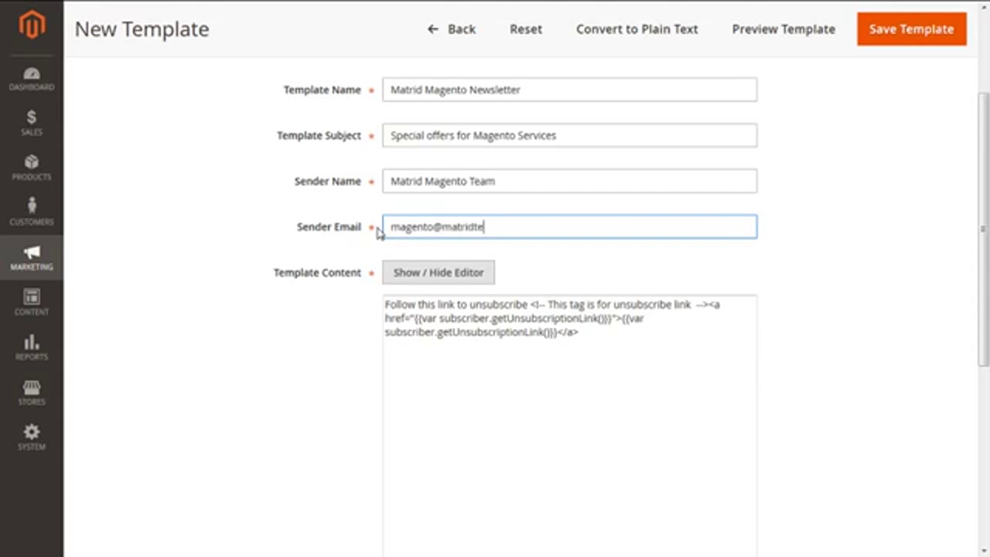
{"action": "left_click", "coordinate": [411, 261]}
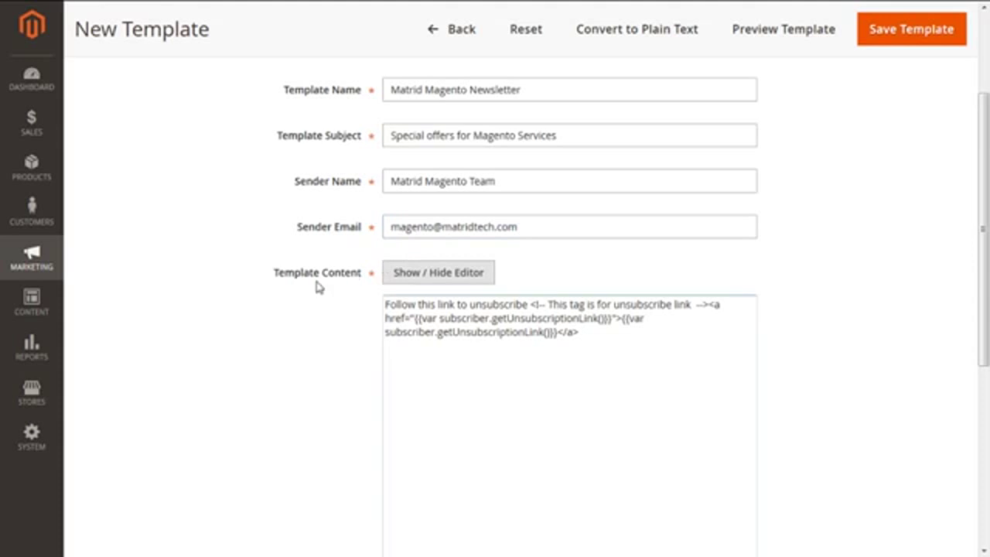
- Append 'Special offers available tat Matrid Technologies for all sort of Magento Services.' below the unsubscribe code
{"action": "left_click", "coordinate": [387, 282]}
{"action": "left_click", "coordinate": [391, 281]}
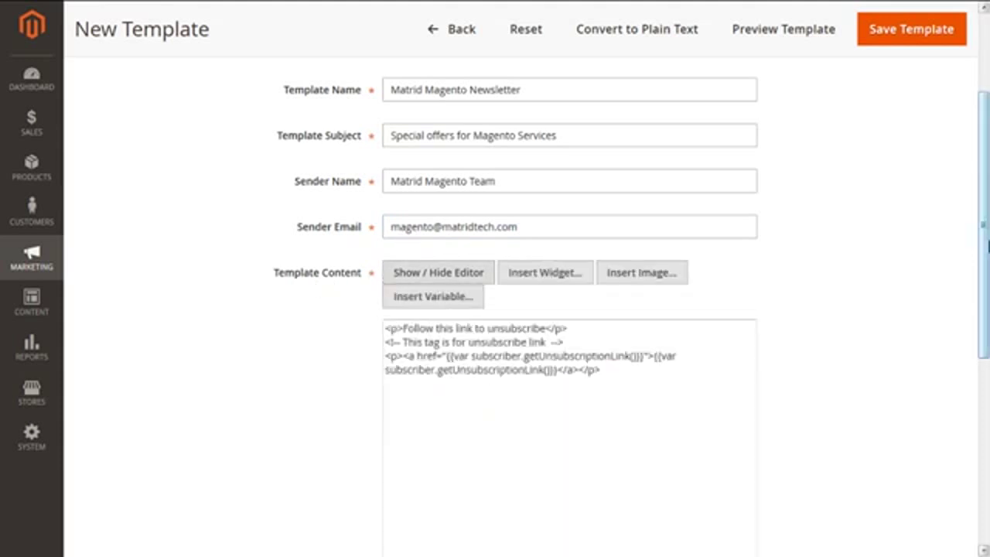
{"action": "left_click_drag", "start_coordinate": [987, 246], "coordinate": [986, 298]}
{"action": "left_click", "coordinate": [511, 340]}
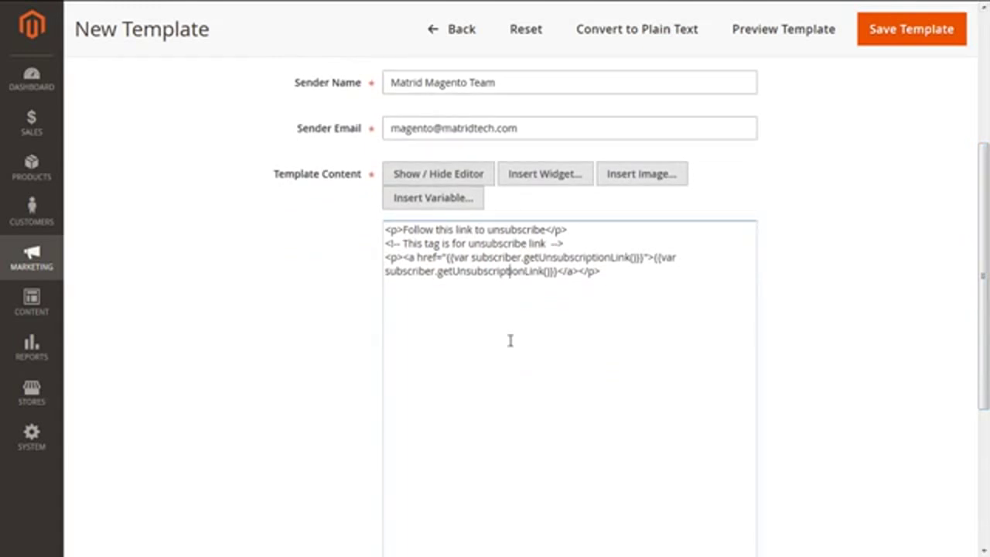
{"action": "left_click", "coordinate": [620, 279]}
{"action": "left_click_drag", "start_coordinate": [620, 278], "coordinate": [375, 223]}
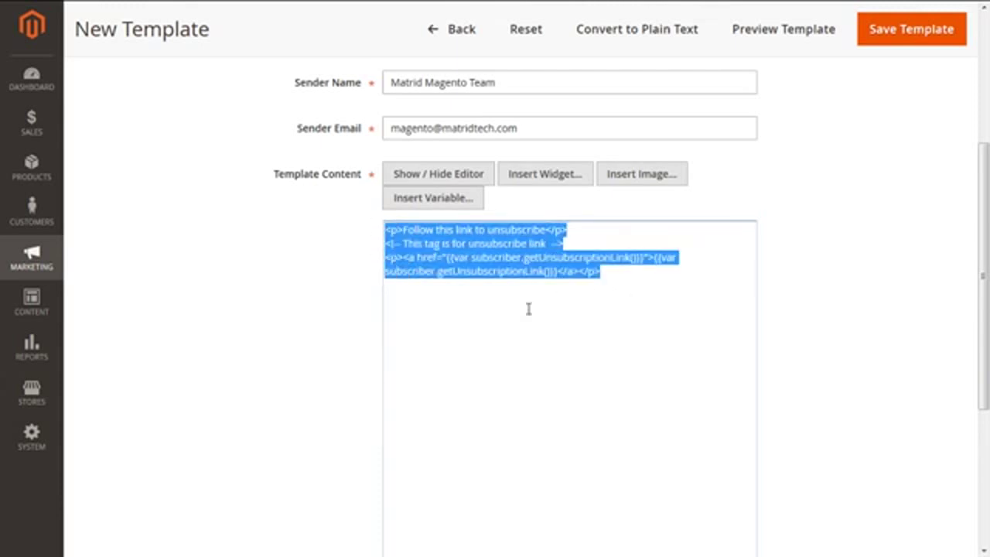
{"action": "left_click", "coordinate": [619, 283]}
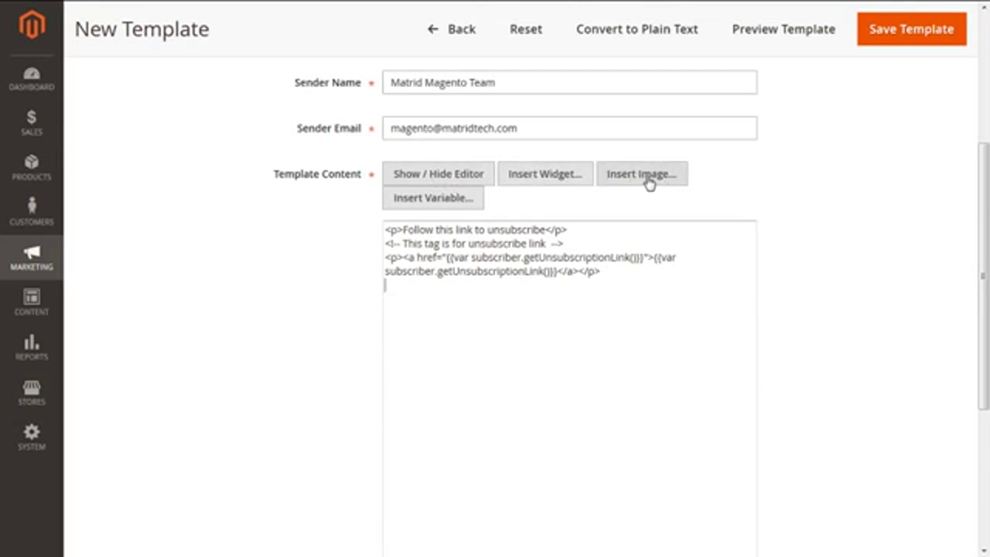
{"action": "left_click", "coordinate": [462, 371]}
{"action": "key", "text": "Return"}
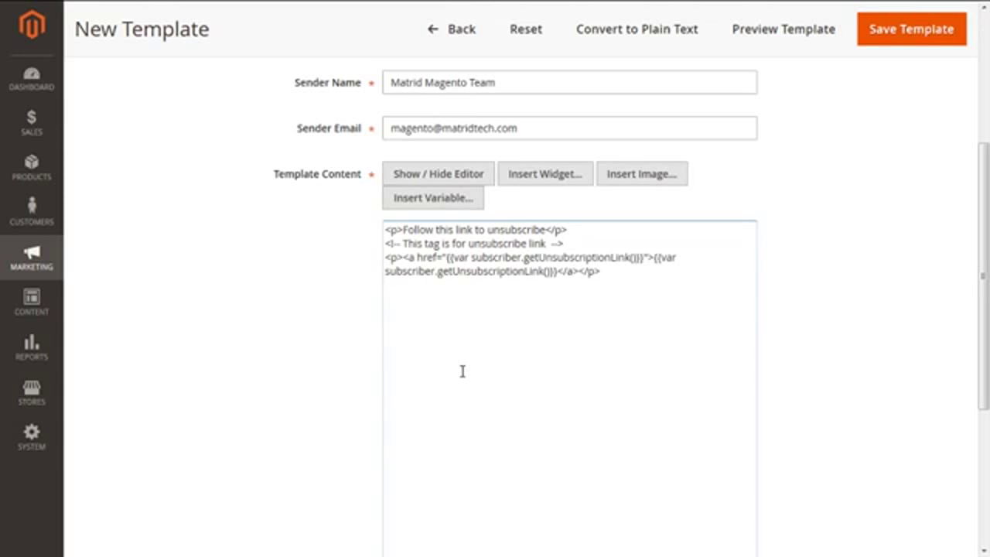
{"action": "type", "text": "Special offers availa"}
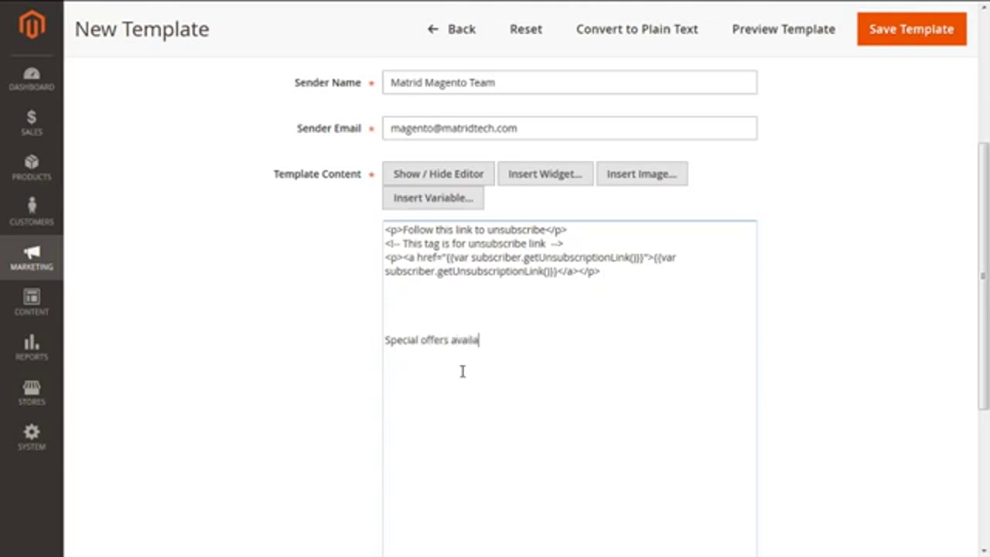
{"action": "type", "text": "ble tat Matrid Technologies for all sort of Magento"}
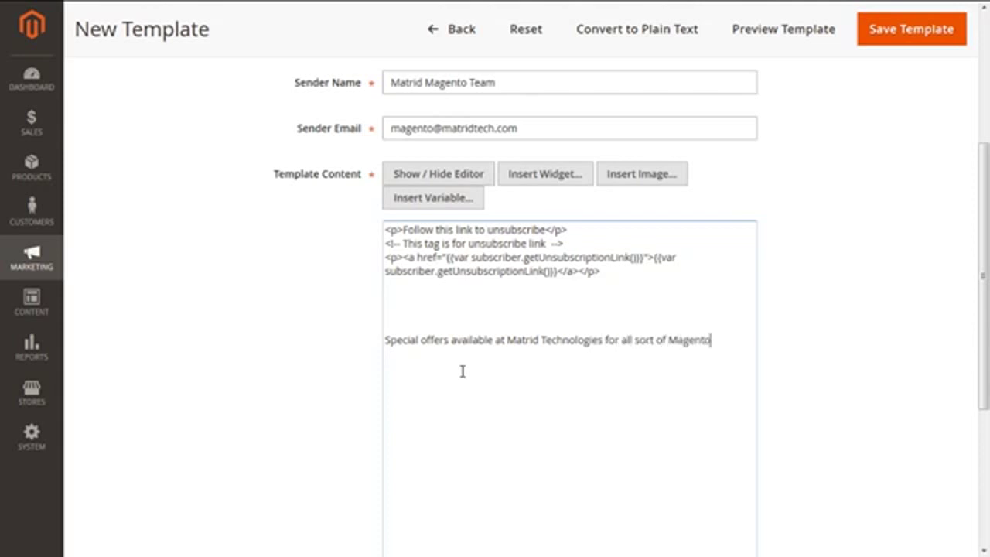
{"action": "type", "text": " Services."}
{"action": "key", "text": "Return"}
- Upload newsletter-popup-magento-2-extension.jpg to Media Storage and insert it into the template content
{"action": "left_click", "coordinate": [640, 174]}
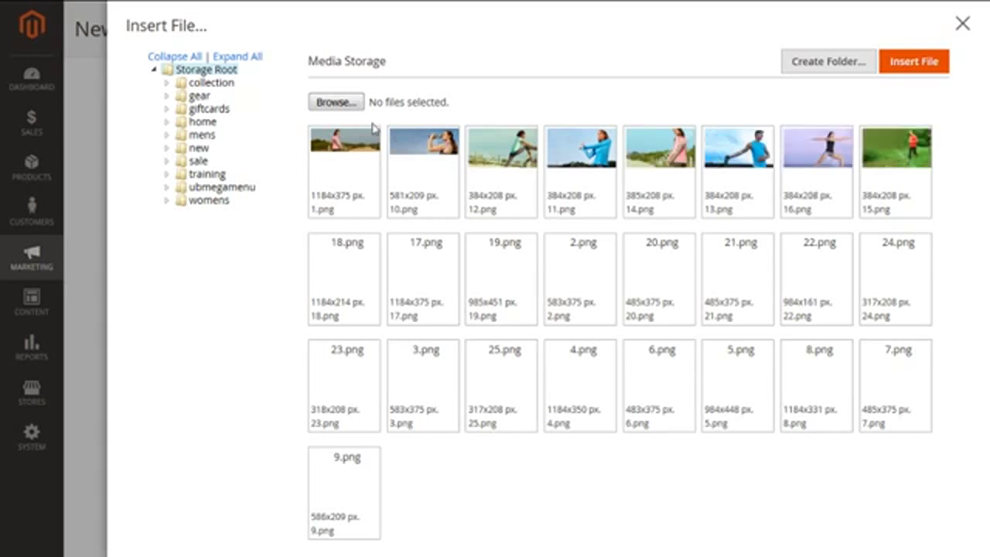
{"action": "left_click", "coordinate": [335, 102]}
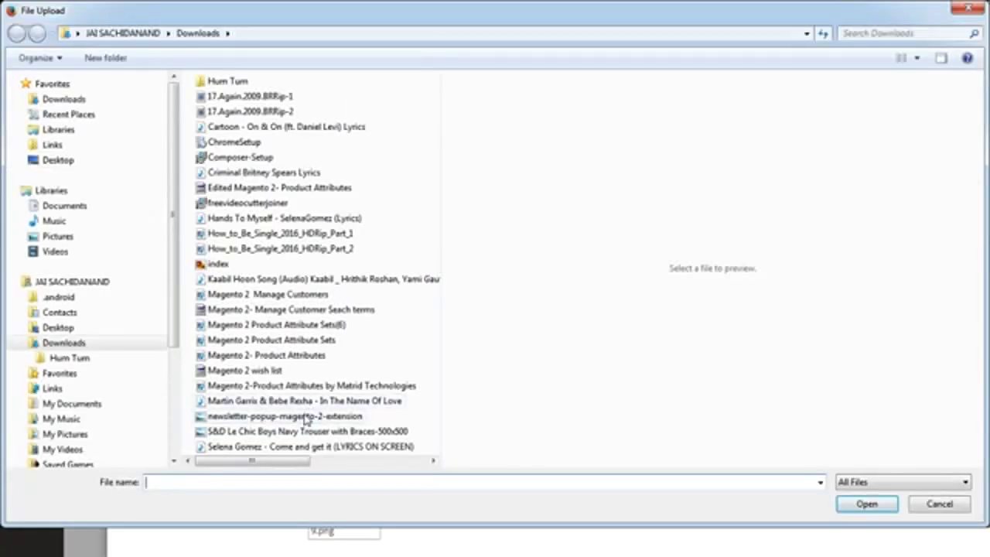
{"action": "left_click", "coordinate": [305, 416]}
{"action": "left_click", "coordinate": [864, 504]}
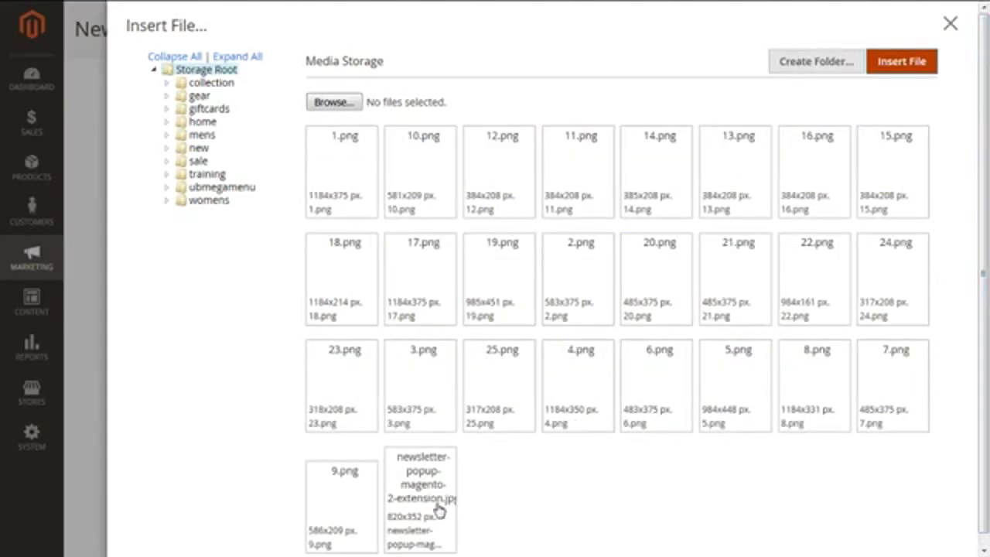
{"action": "left_click", "coordinate": [434, 507]}
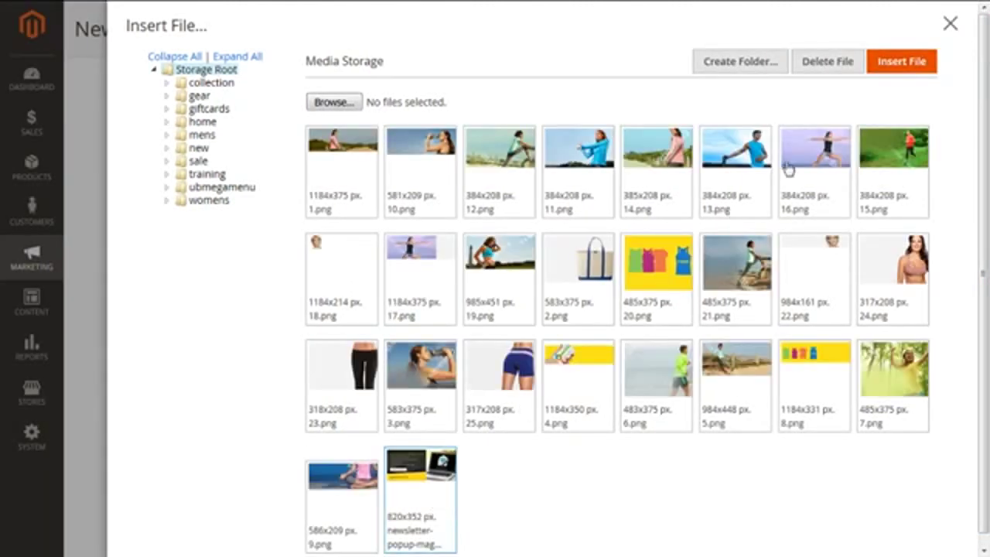
{"action": "left_click", "coordinate": [903, 65]}
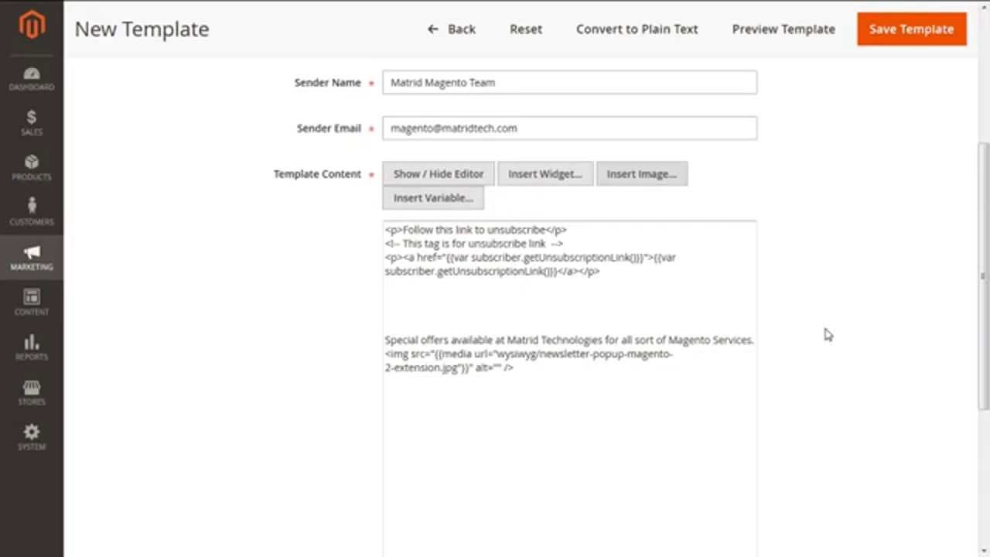
{"action": "left_click_drag", "start_coordinate": [985, 249], "coordinate": [983, 384]}
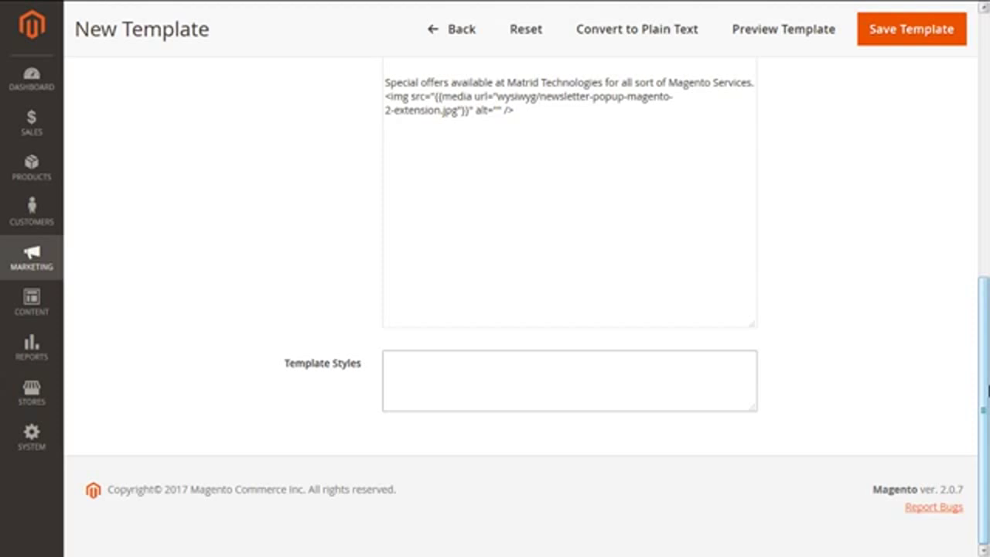
{"action": "left_click_drag", "start_coordinate": [988, 390], "coordinate": [987, 259]}
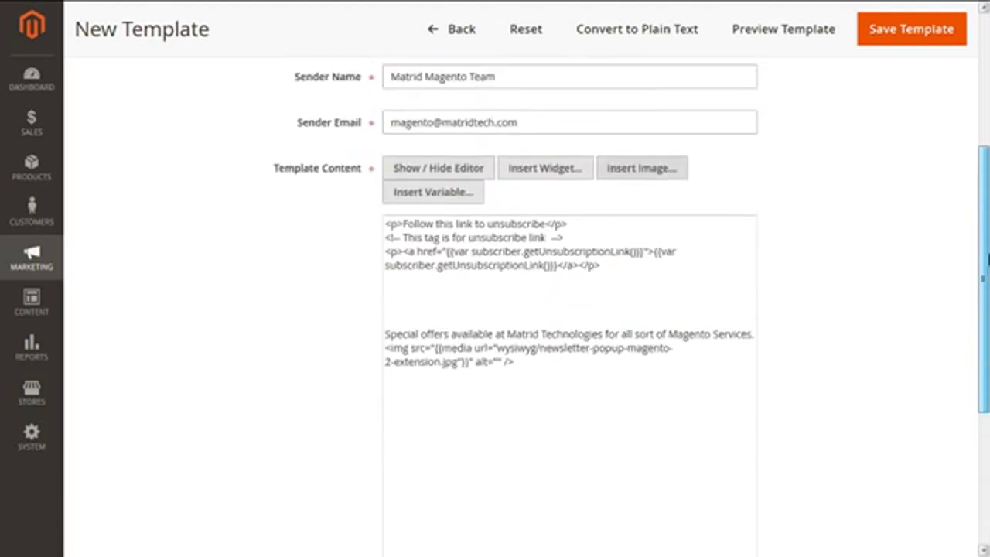
{"action": "left_click", "coordinate": [788, 36]}
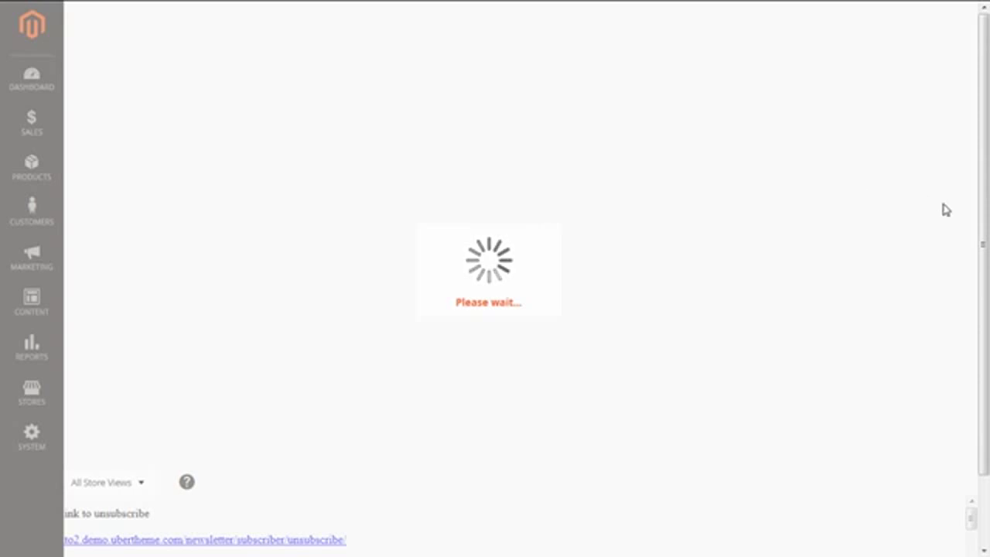
{"action": "left_click_drag", "start_coordinate": [988, 206], "coordinate": [988, 393]}
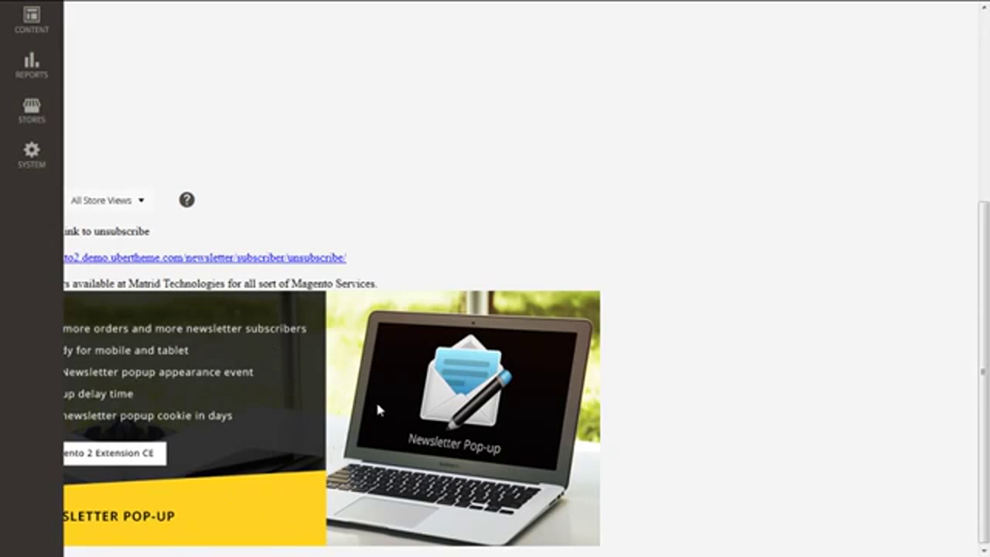
{"action": "left_click", "coordinate": [988, 106]}
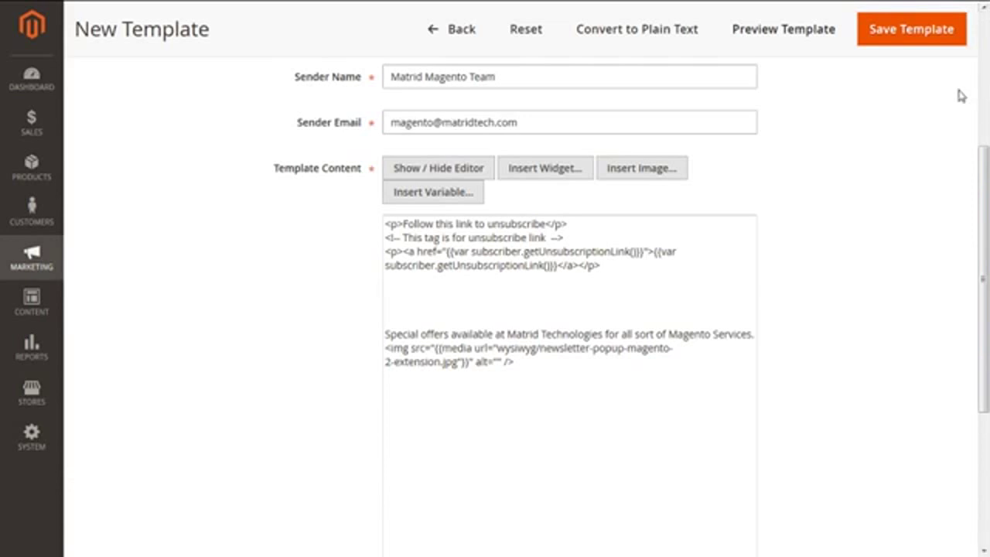
- Save the Matrid Magento Newsletter template from the top of the form
{"action": "left_click", "coordinate": [988, 106]}
{"action": "left_click_drag", "start_coordinate": [987, 131], "coordinate": [987, 166]}
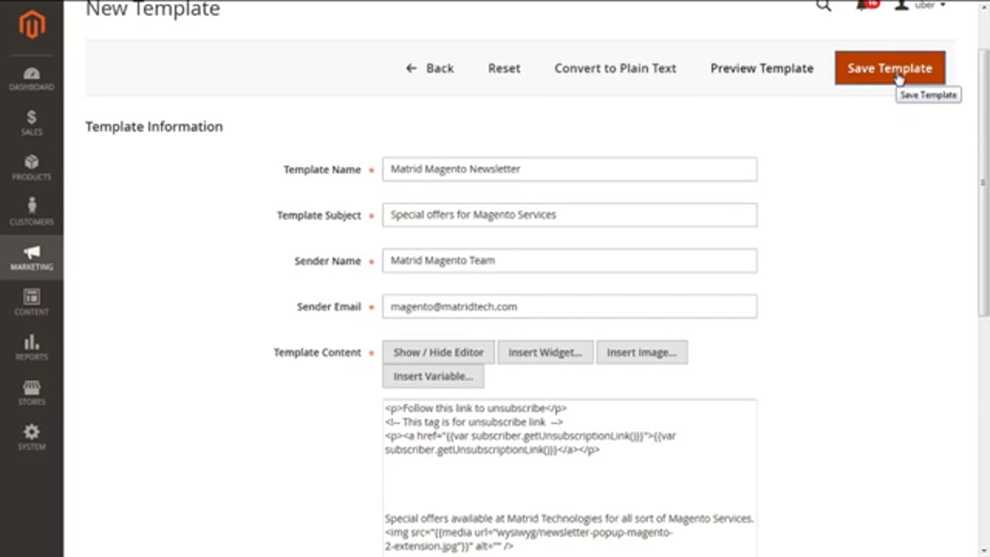
{"action": "left_click", "coordinate": [898, 79]}
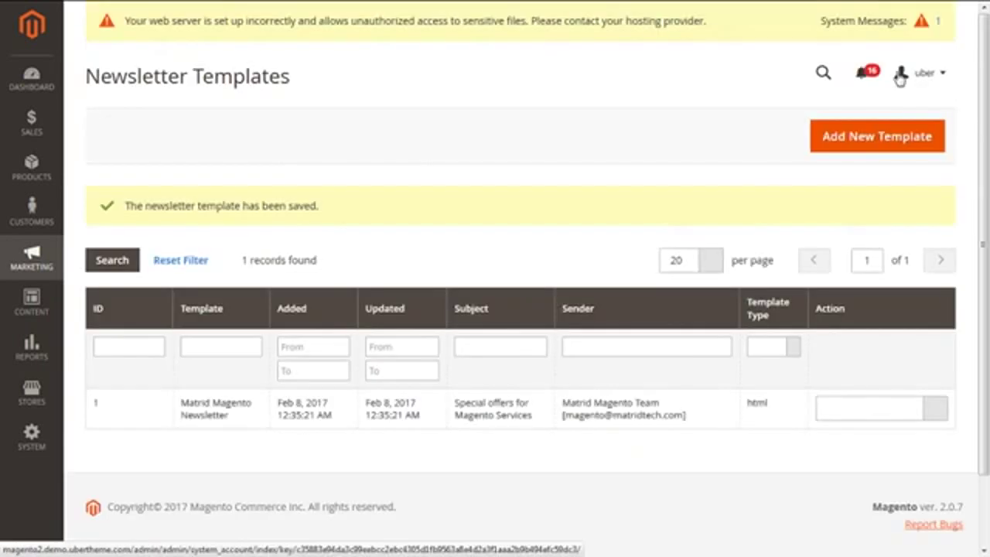
- Reopen the Matrid Magento Newsletter row from the templates grid for editing
{"action": "scroll", "coordinate": [987, 219], "scroll_direction": "down", "scroll_amount": 1}
{"action": "left_click_drag", "start_coordinate": [987, 219], "coordinate": [988, 234]}
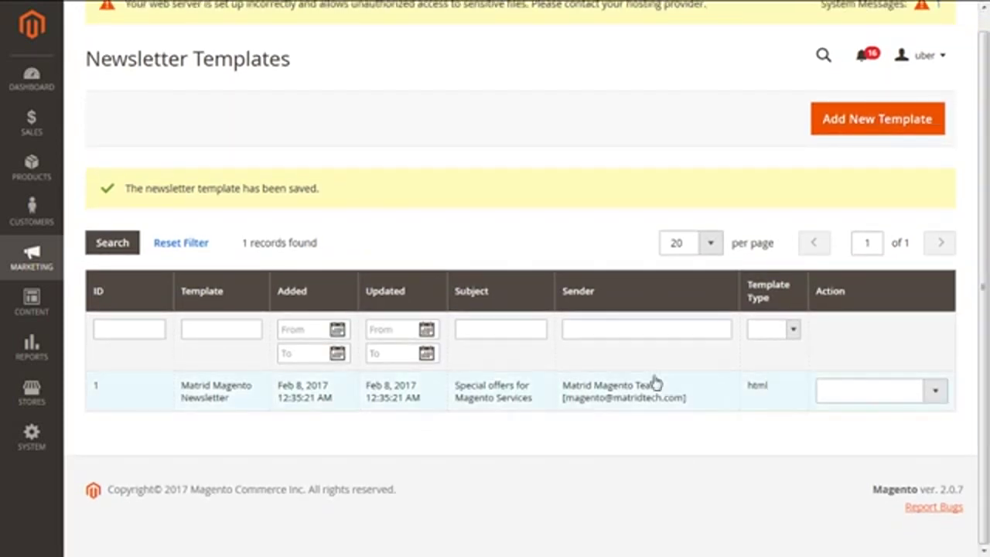
{"action": "left_click", "coordinate": [340, 404]}
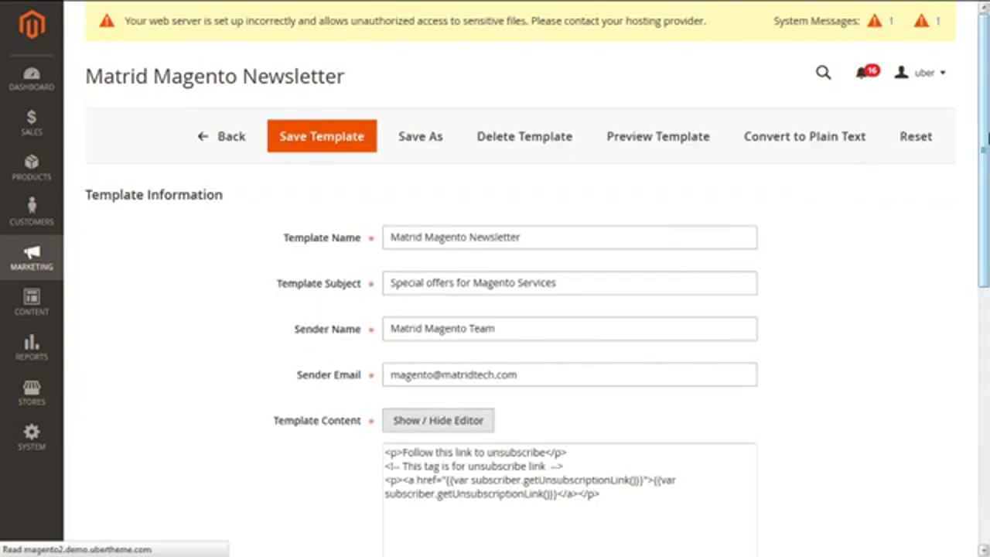
{"action": "left_click_drag", "start_coordinate": [985, 137], "coordinate": [984, 170]}
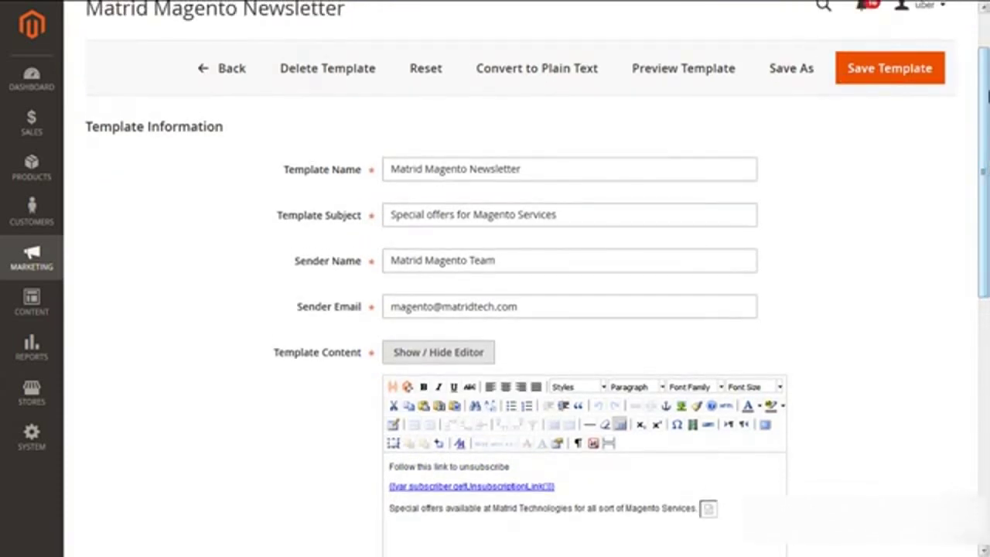
{"action": "left_click_drag", "start_coordinate": [986, 94], "coordinate": [987, 92]}
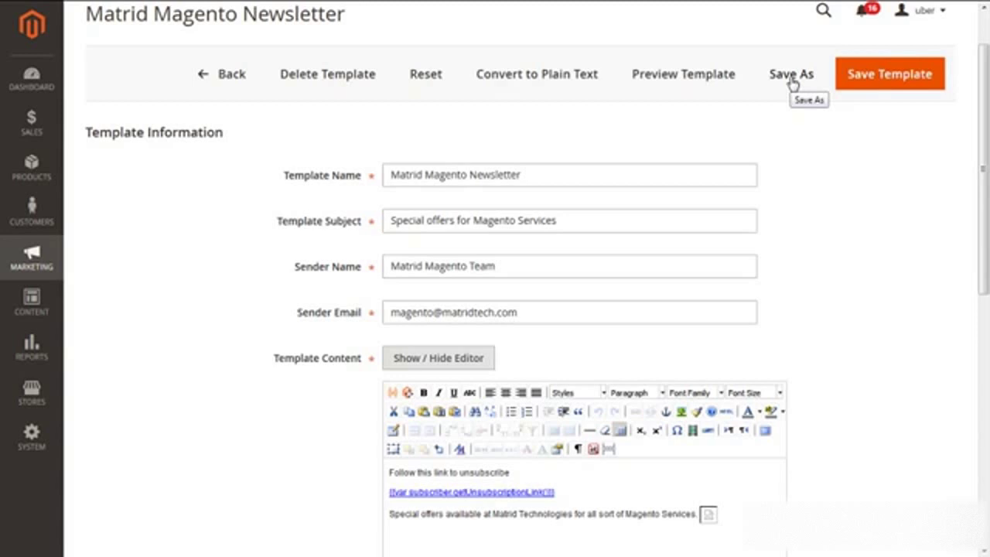
{"action": "key", "text": "alt+Tab"}
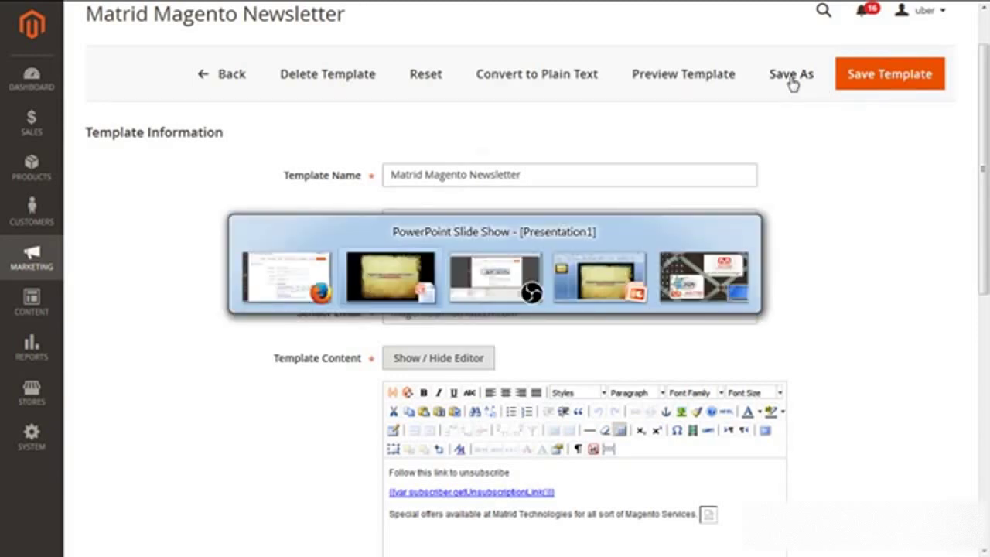